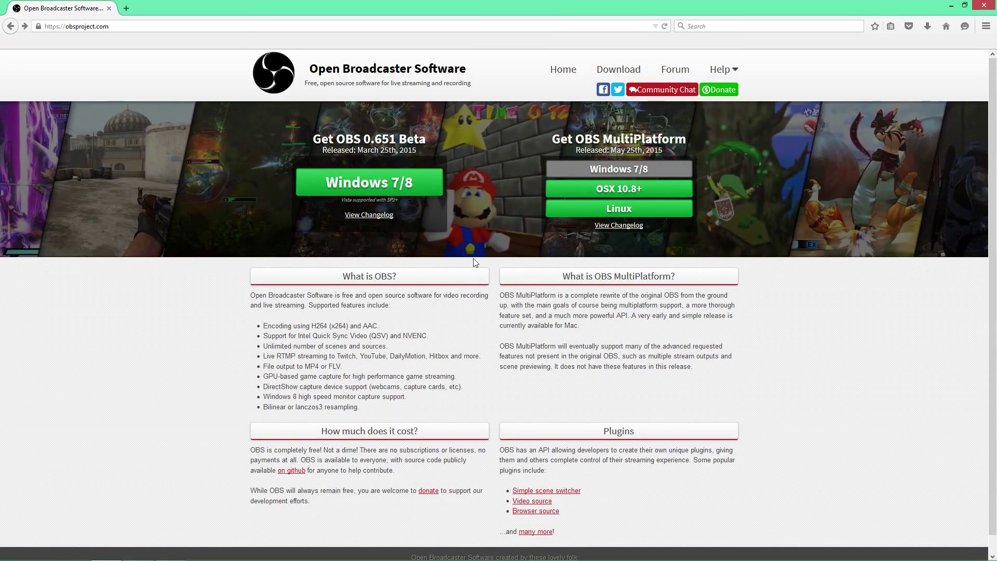
Go to the MultiPlatform Windows 7/8 build, then open the forum thread for test build 0.10.1
{"action": "left_click", "coordinate": [625, 170]}
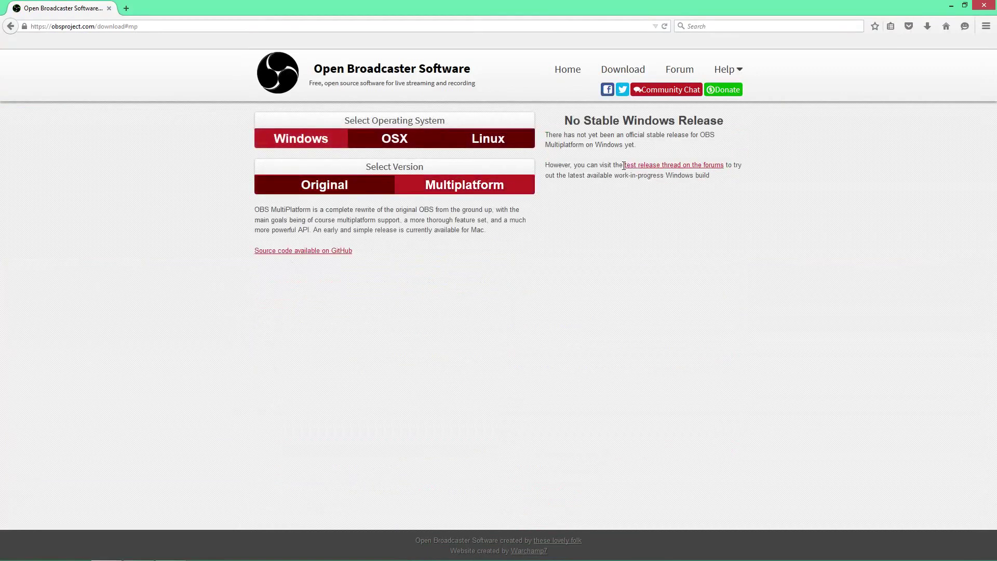
{"action": "left_click", "coordinate": [643, 167]}
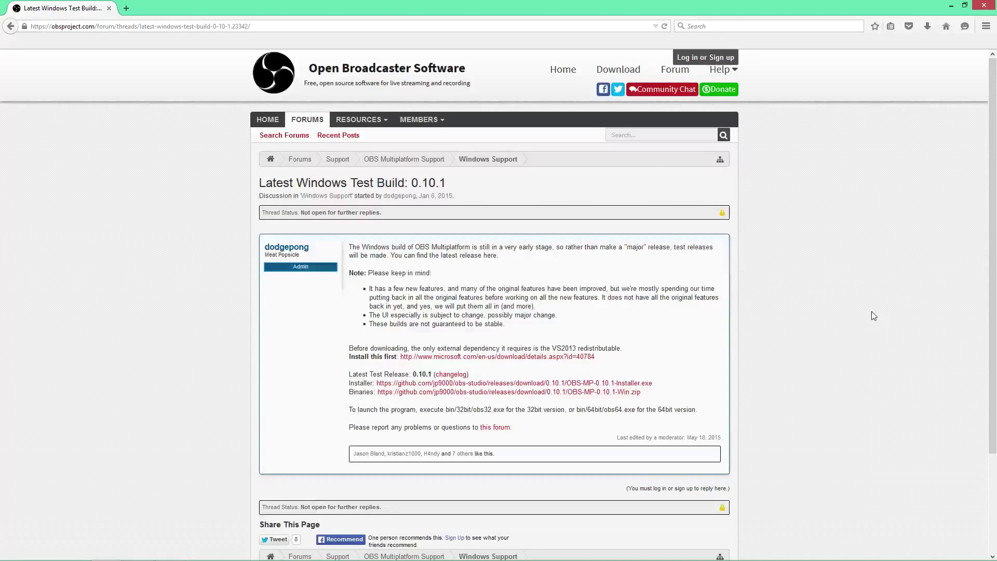
Minimize Firefox to reveal the desktop with the OBS 0.10.1 window
{"action": "left_click", "coordinate": [951, 5]}
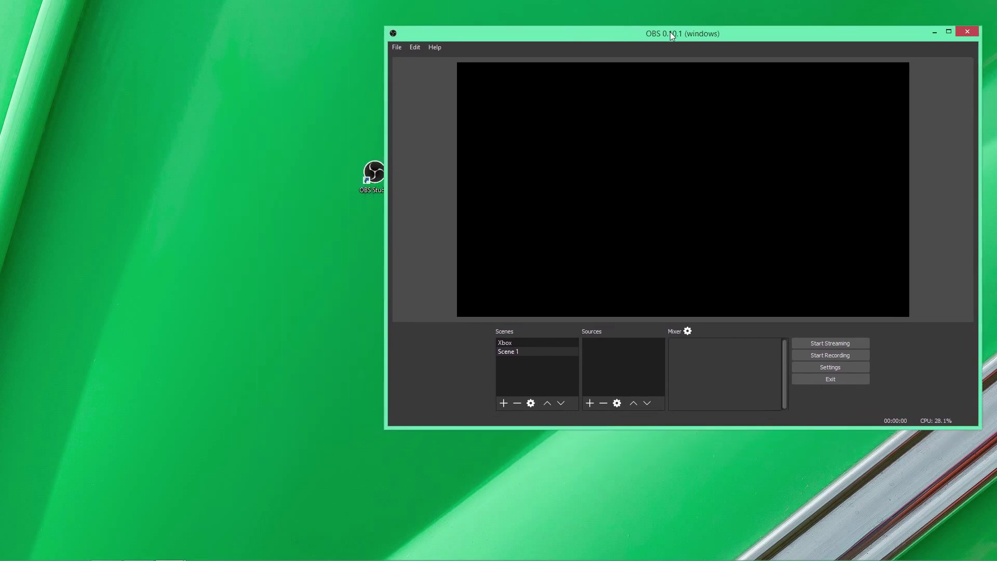
Bring the classic OBS 0.651b window forward, shift it slightly, and minimize it
{"action": "key", "text": "alt+Tab"}
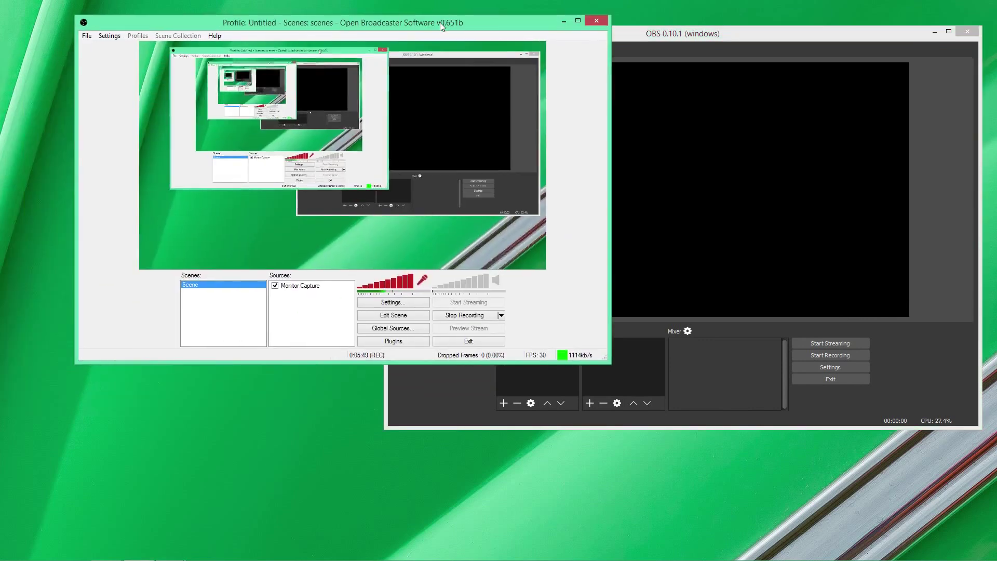
{"action": "left_click_drag", "start_coordinate": [441, 22], "coordinate": [428, 52]}
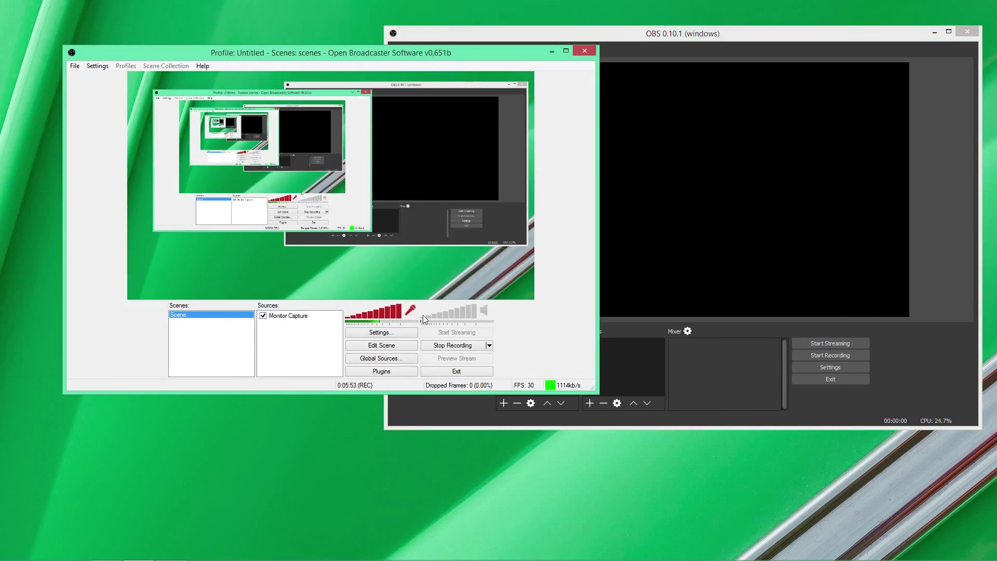
{"action": "left_click", "coordinate": [552, 51]}
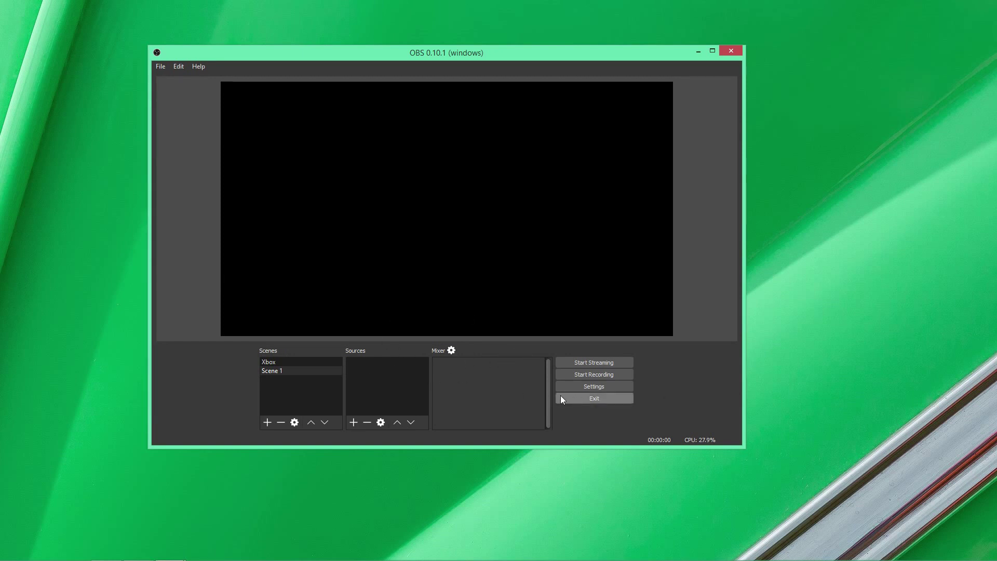
{"action": "right_click", "coordinate": [276, 392]}
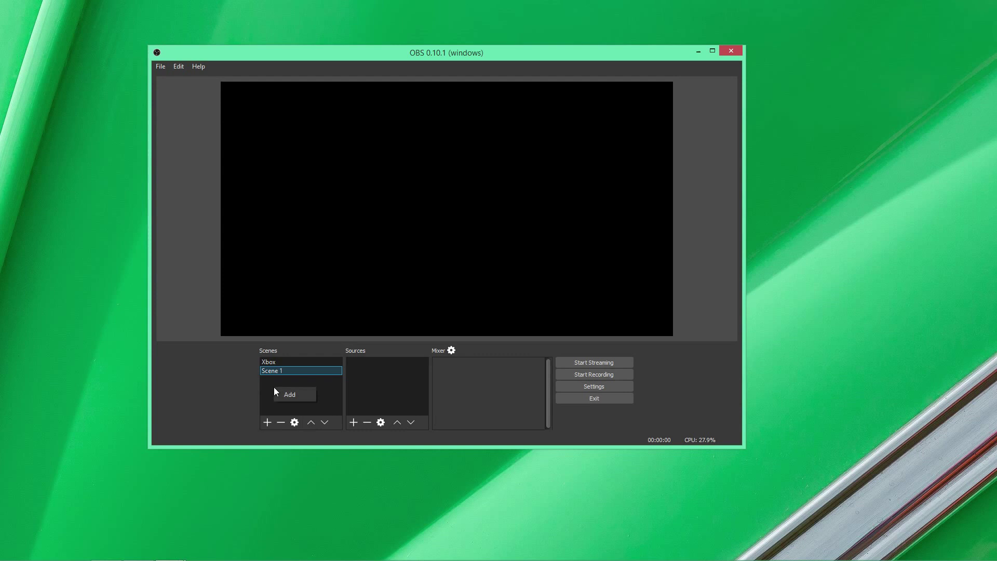
{"action": "left_click", "coordinate": [269, 418]}
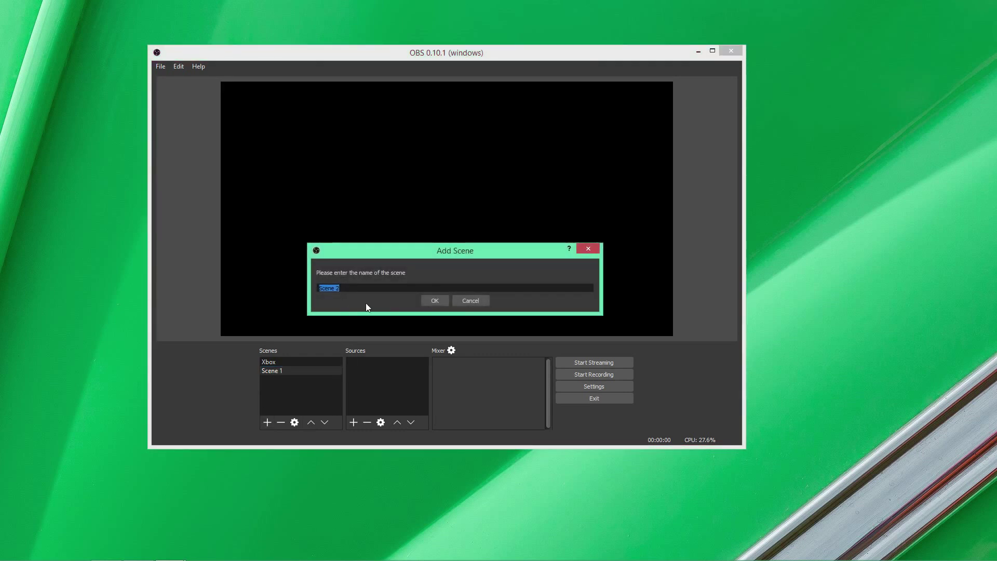
{"action": "left_click", "coordinate": [470, 301]}
{"action": "left_click", "coordinate": [266, 362]}
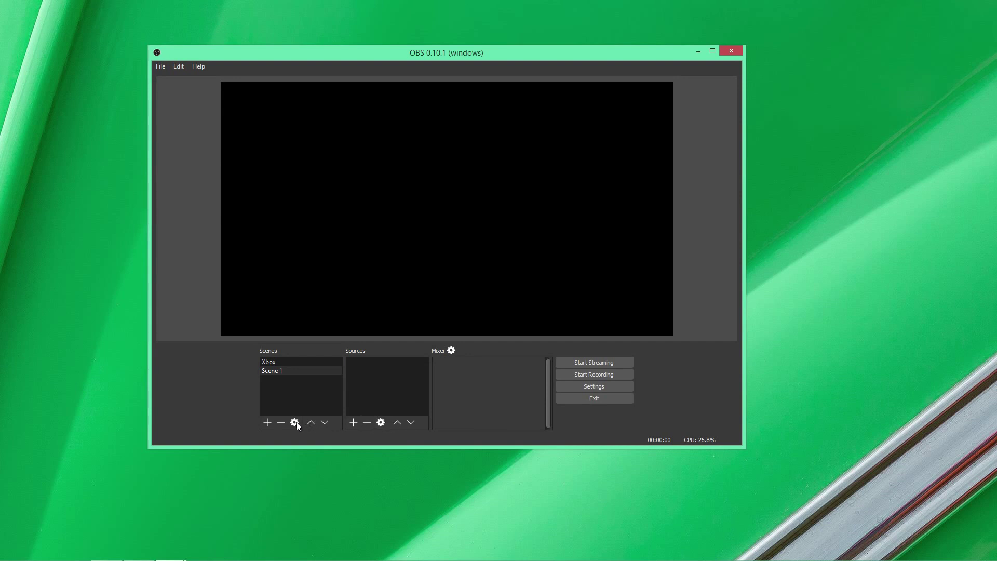
In the Xbox scene, inspect the No Scope Watermark properties, then select Capture Card
{"action": "left_click", "coordinate": [303, 363]}
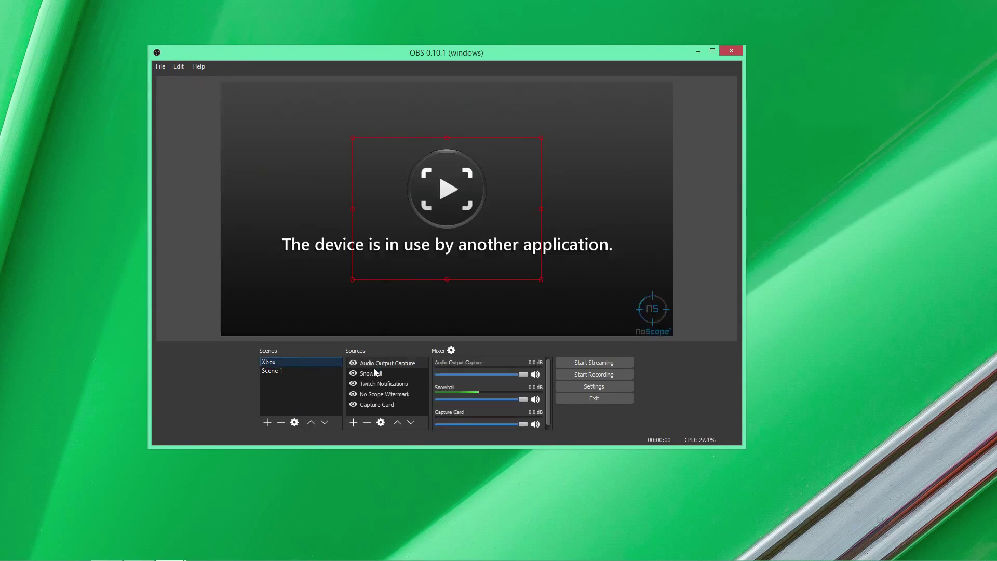
{"action": "left_click", "coordinate": [389, 393]}
{"action": "left_click", "coordinate": [382, 422]}
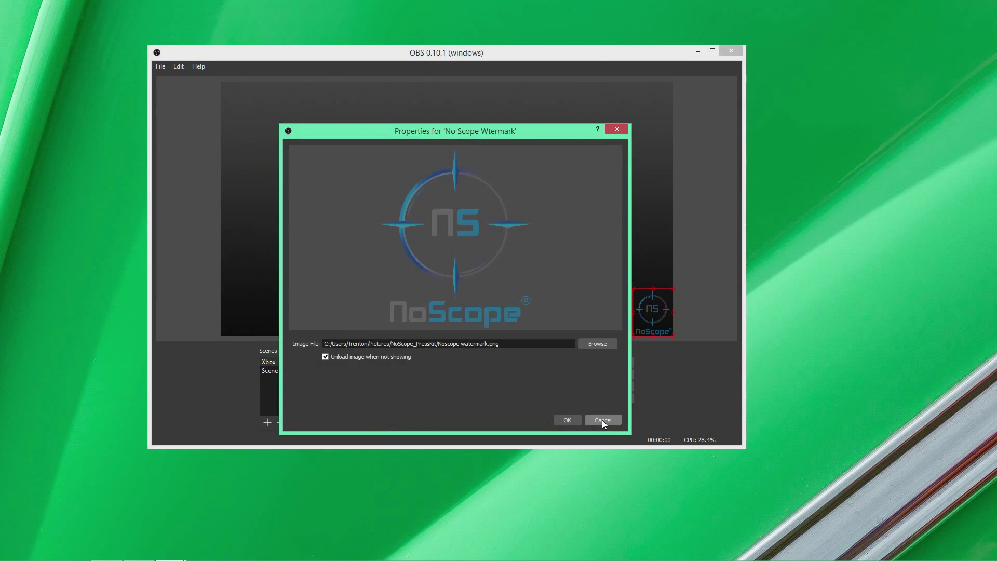
{"action": "left_click", "coordinate": [602, 419]}
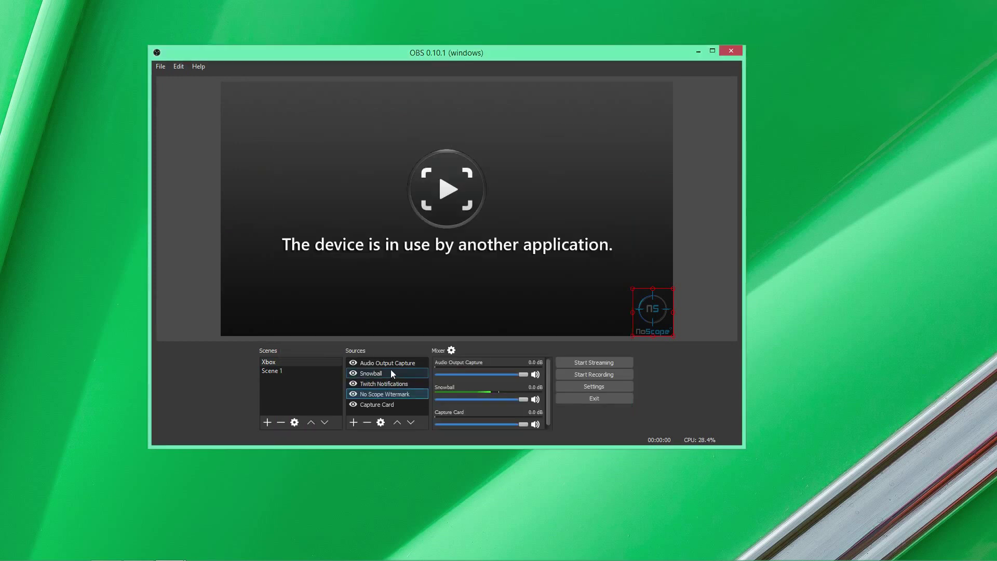
{"action": "left_click", "coordinate": [388, 406]}
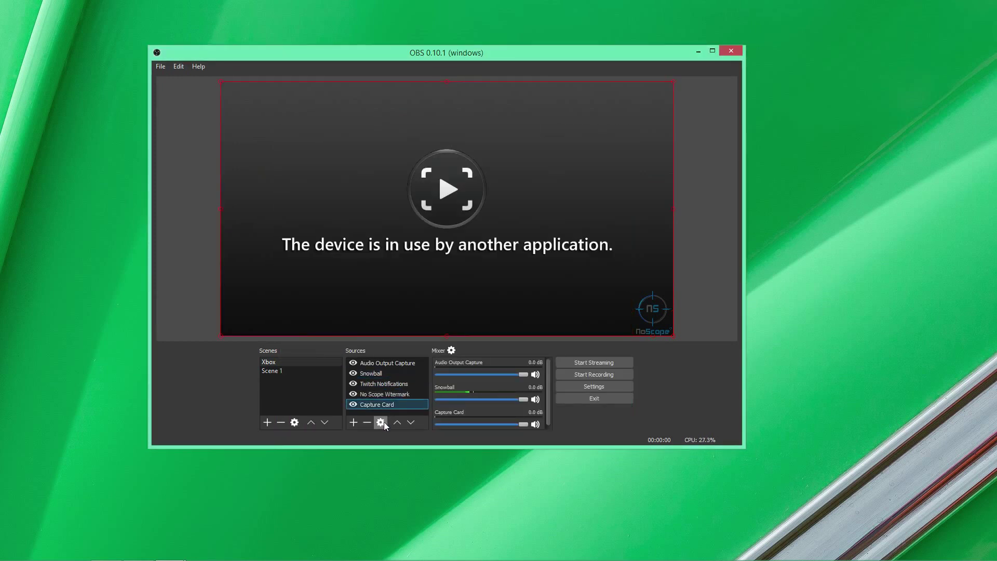
Move Audio Output Capture below Snowball and back, check its options, toggling Scene 1 and Xbox
{"action": "left_click", "coordinate": [295, 370]}
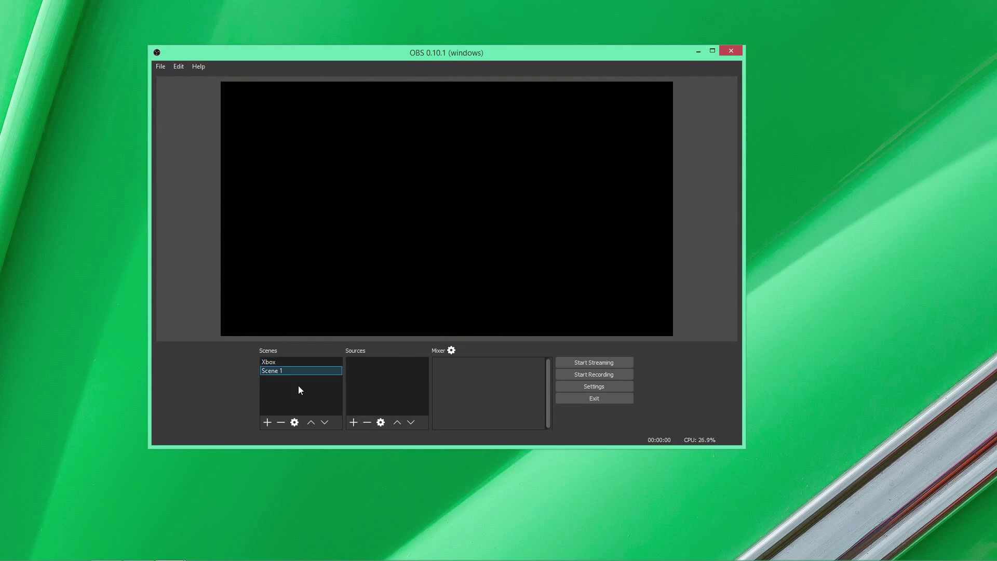
{"action": "left_click", "coordinate": [297, 362]}
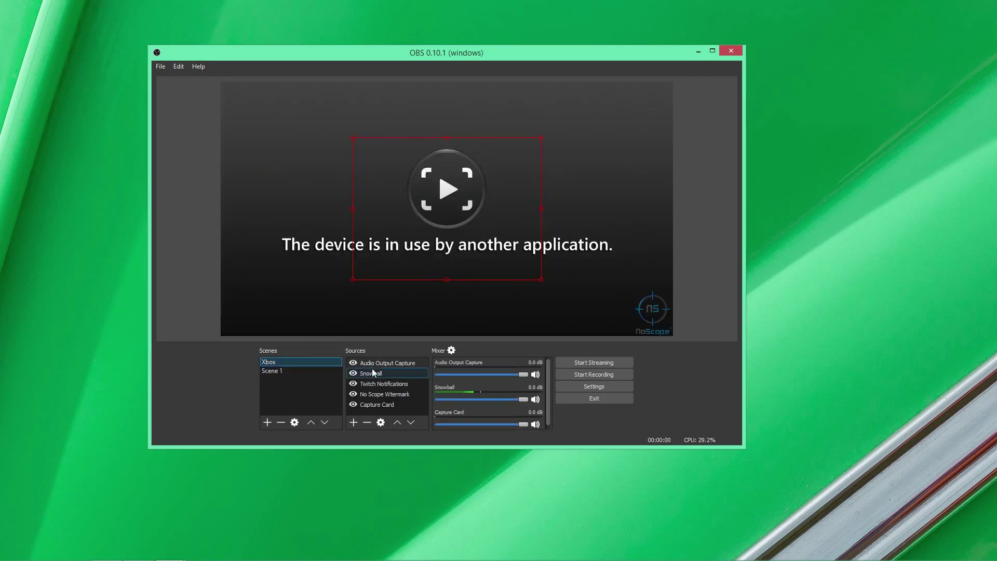
{"action": "left_click", "coordinate": [408, 422]}
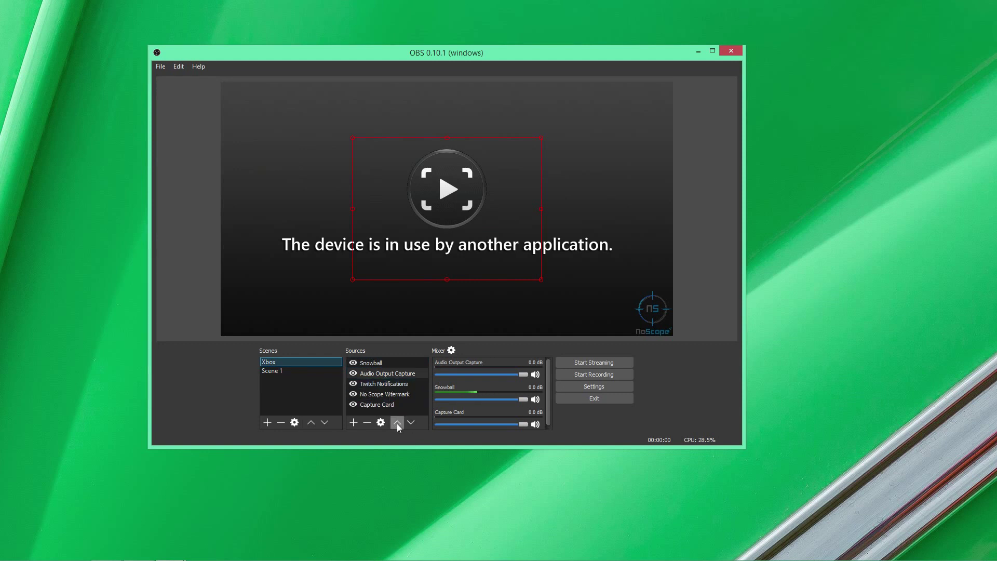
{"action": "left_click", "coordinate": [397, 422]}
{"action": "right_click", "coordinate": [371, 363]}
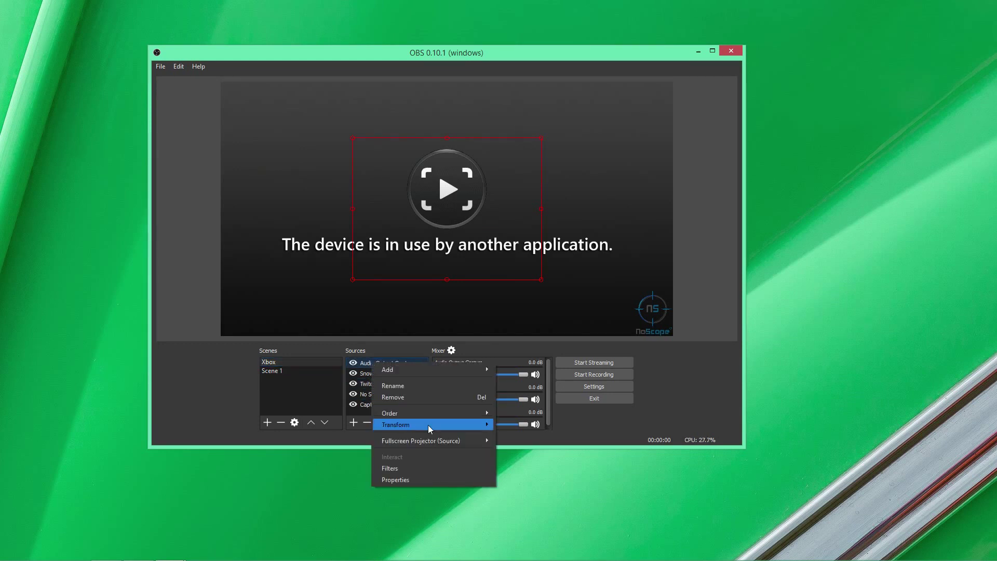
{"action": "left_click", "coordinate": [296, 396]}
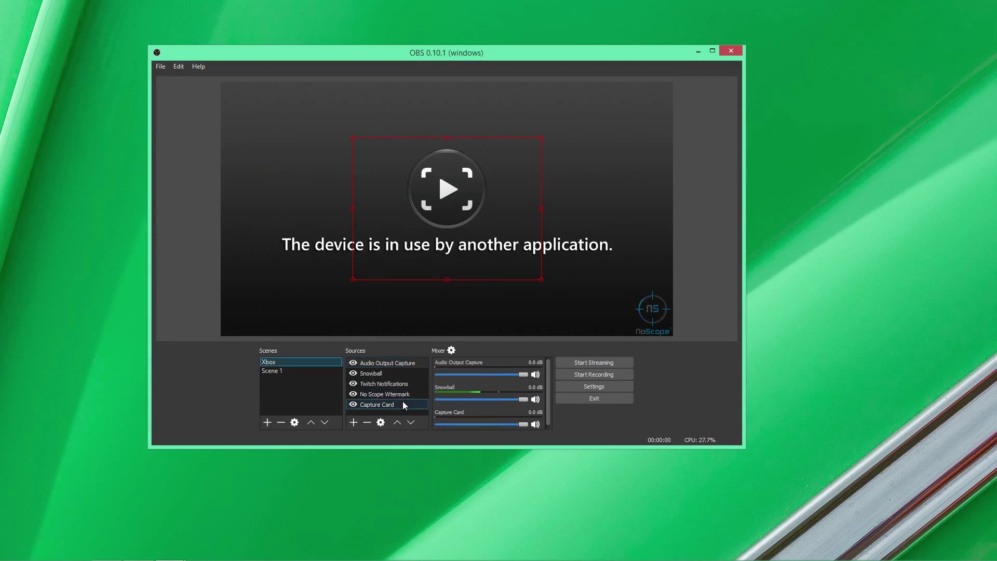
{"action": "left_click", "coordinate": [301, 370]}
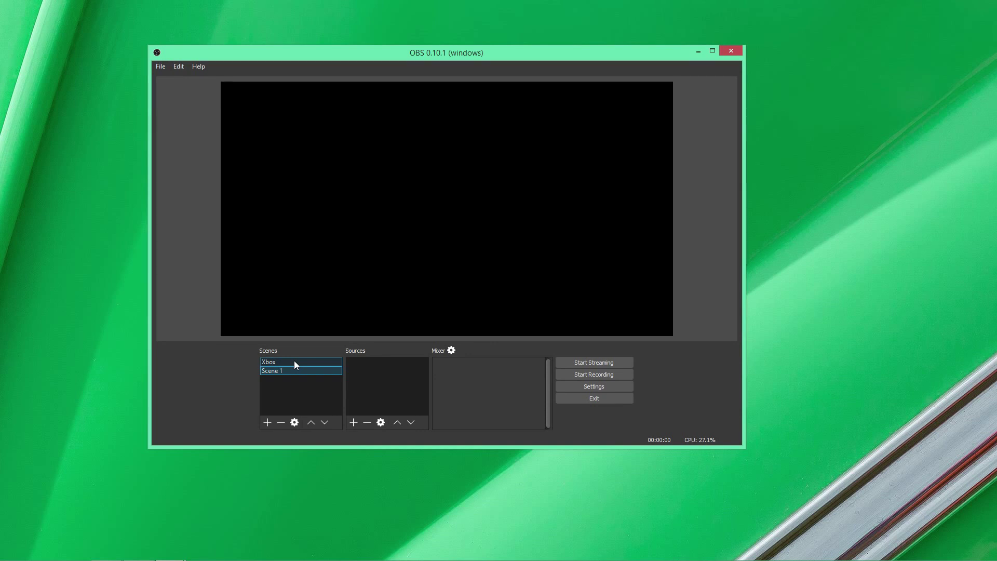
{"action": "left_click", "coordinate": [297, 362]}
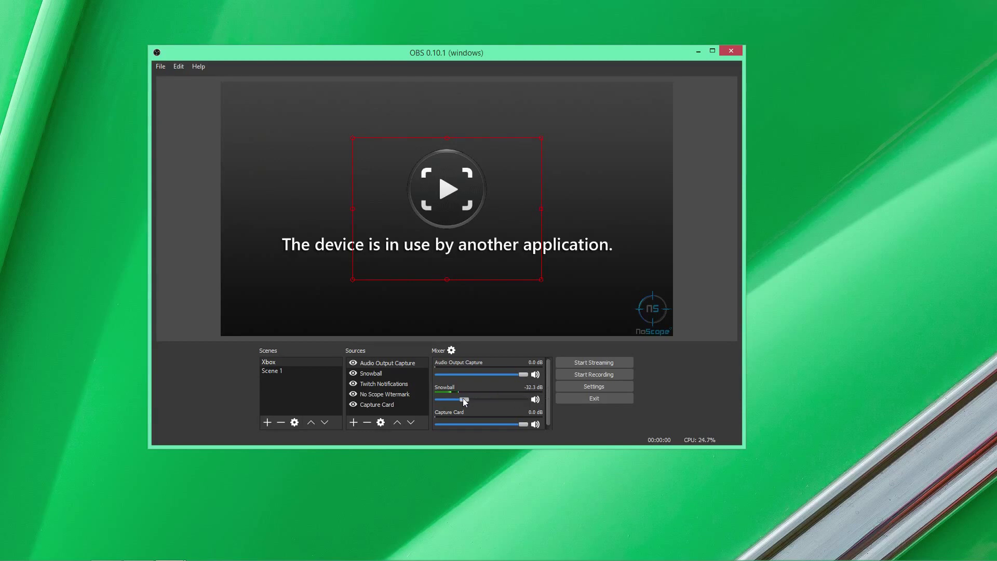
Raise Snowball to 0.0 dB, drop Audio Output Capture to -4.5 dB, reset Capture Card to 0.0 dB
{"action": "left_click_drag", "start_coordinate": [463, 400], "coordinate": [522, 399]}
{"action": "scroll", "coordinate": [475, 396], "scroll_direction": "up", "scroll_amount": 2}
{"action": "mouse_move", "coordinate": [523, 375]}
{"action": "left_mouse_down"}
{"action": "mouse_move", "coordinate": [502, 375]}
{"action": "mouse_move", "coordinate": [534, 378]}
{"action": "mouse_move", "coordinate": [474, 376]}
{"action": "mouse_move", "coordinate": [536, 387]}
{"action": "left_mouse_up"}
{"action": "left_click_drag", "start_coordinate": [529, 426], "coordinate": [551, 407]}
{"action": "left_click_drag", "start_coordinate": [450, 422], "coordinate": [556, 422]}
Uncheck Enable Preview in the preview's context menu, then reopen that menu
{"action": "right_click", "coordinate": [534, 226]}
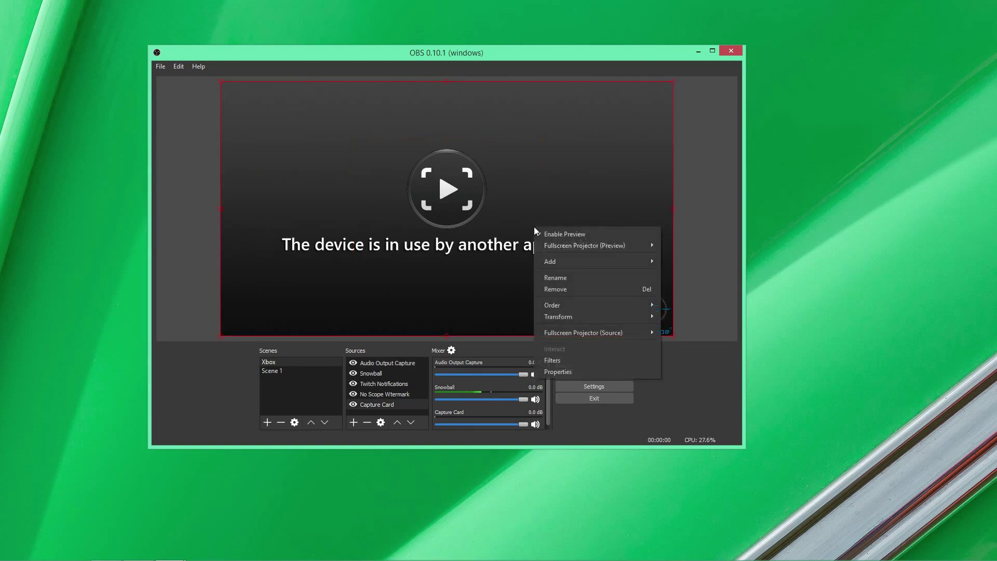
{"action": "left_click", "coordinate": [575, 235]}
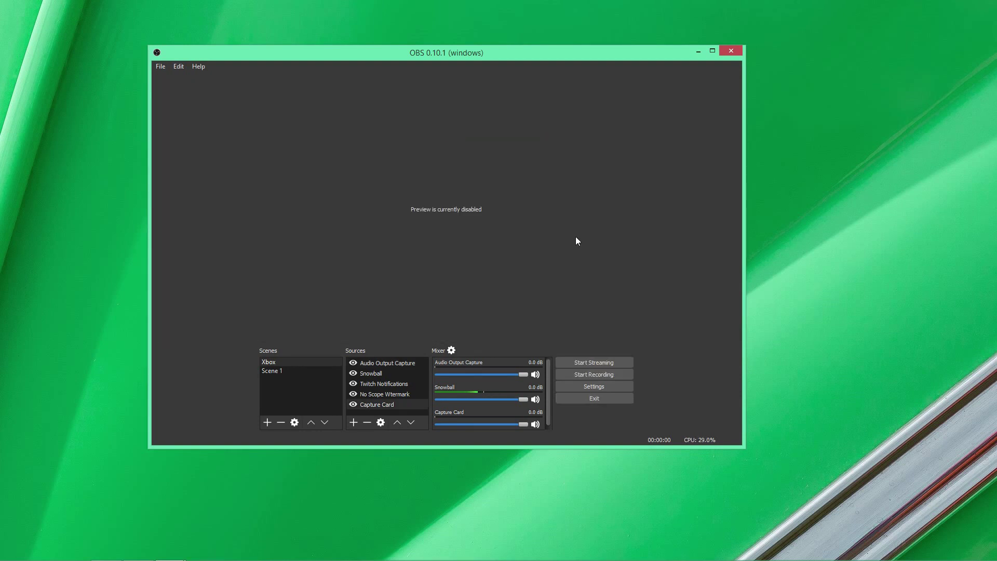
{"action": "right_click", "coordinate": [501, 231]}
Re-enable the preview, then set the Settings theme to Default and apply it
{"action": "left_click", "coordinate": [567, 237]}
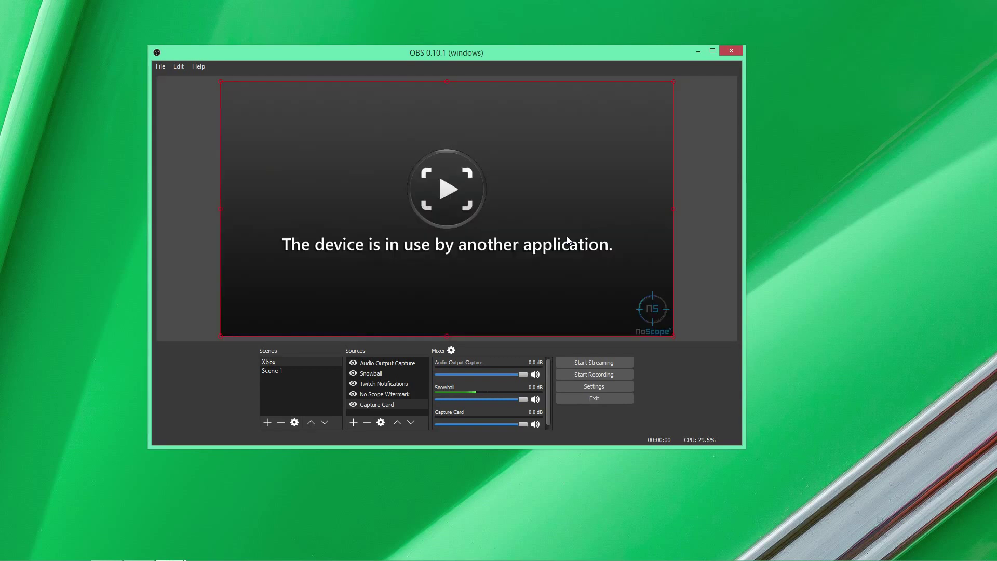
{"action": "left_click", "coordinate": [600, 387]}
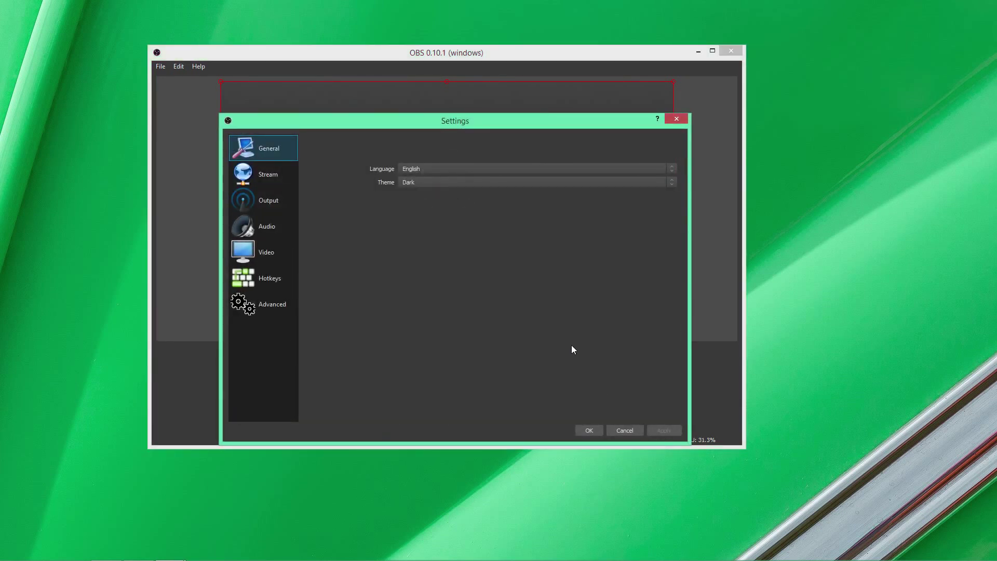
{"action": "left_click", "coordinate": [438, 183]}
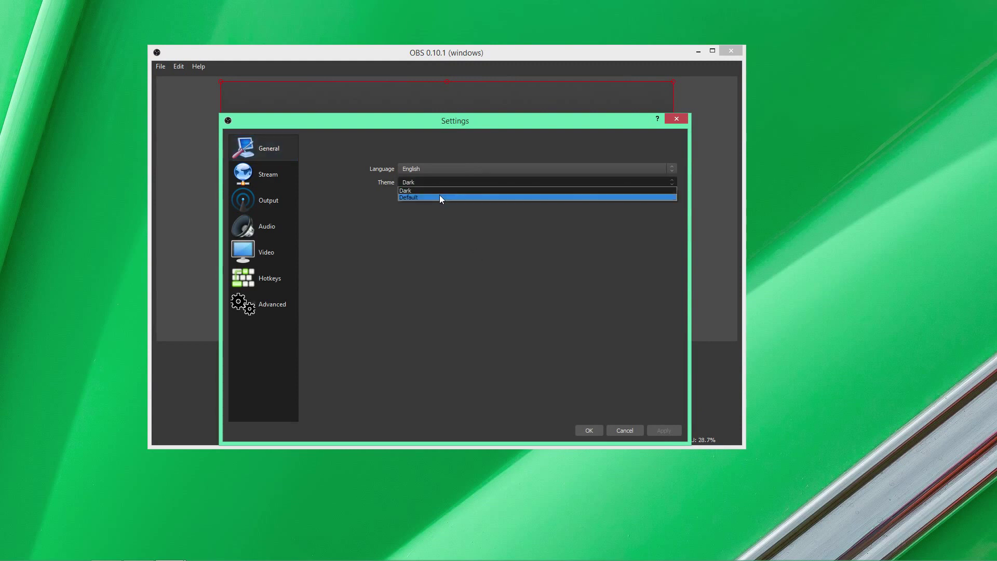
{"action": "left_click", "coordinate": [439, 198]}
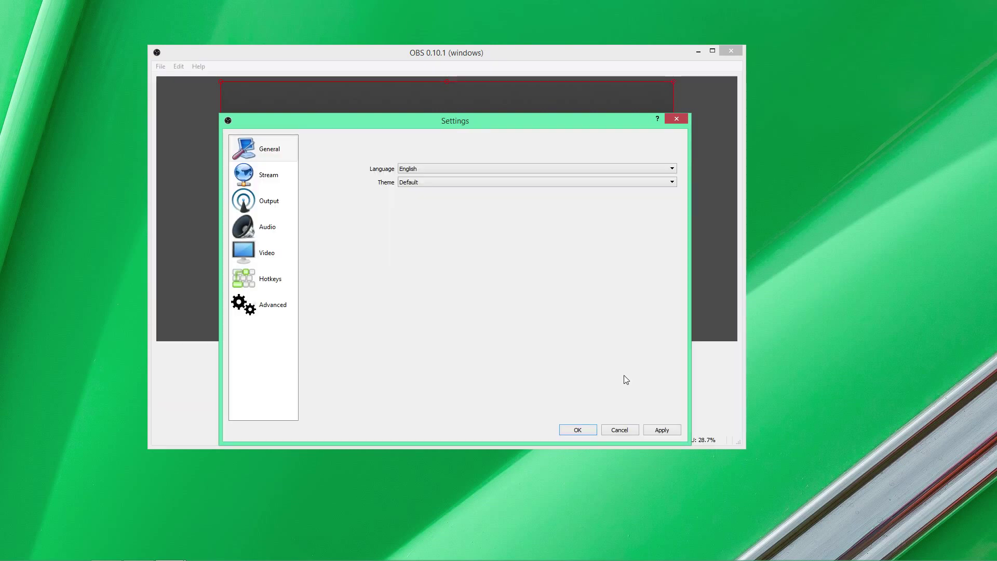
{"action": "left_click", "coordinate": [659, 432]}
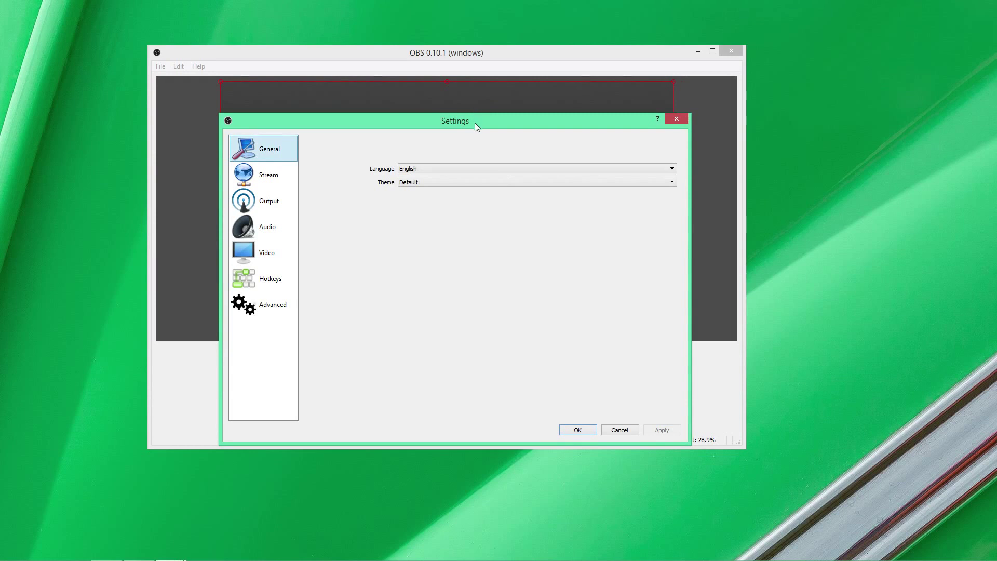
Move the Settings window aside and set the Theme back to Dark
{"action": "left_click_drag", "start_coordinate": [475, 122], "coordinate": [588, 55]}
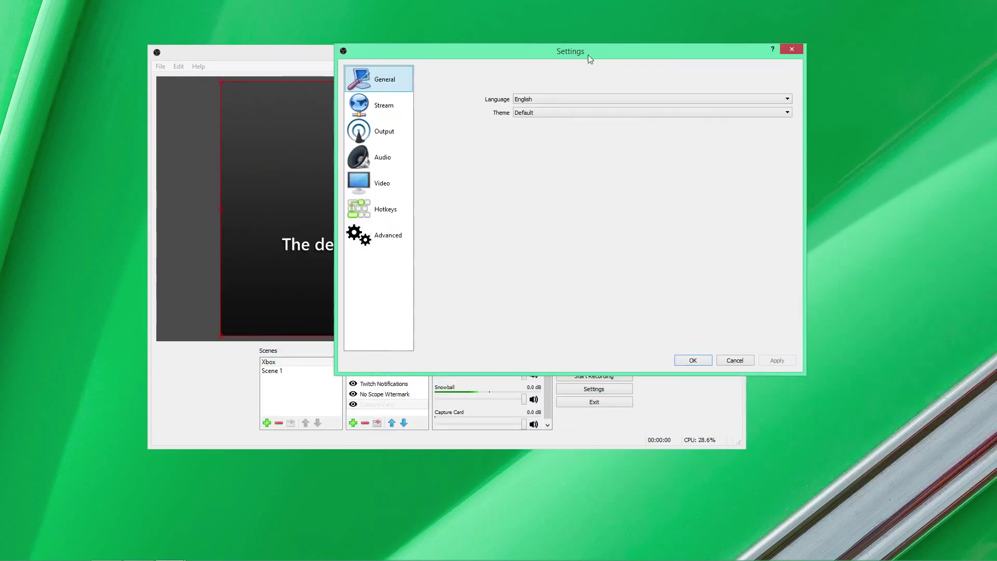
{"action": "left_click", "coordinate": [618, 113]}
{"action": "left_click", "coordinate": [619, 125]}
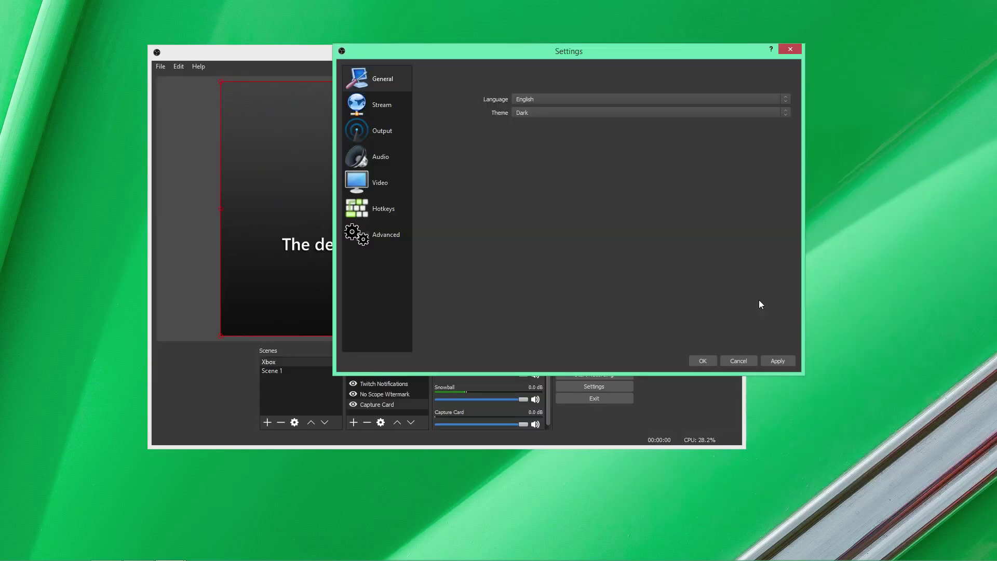
Apply the Dark theme, review the Twitch service and server, then view the Output settings
{"action": "left_click", "coordinate": [772, 362]}
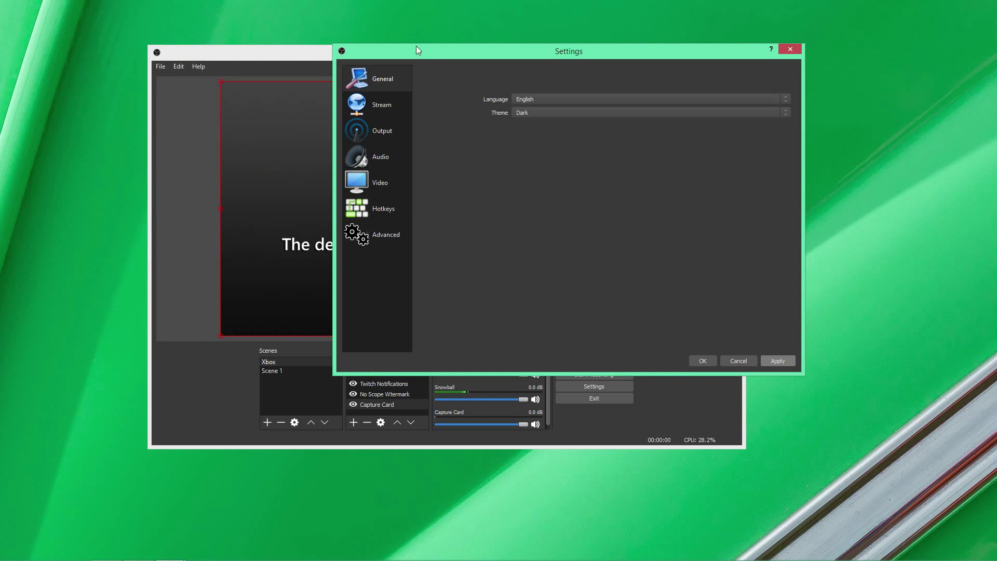
{"action": "left_click", "coordinate": [398, 106]}
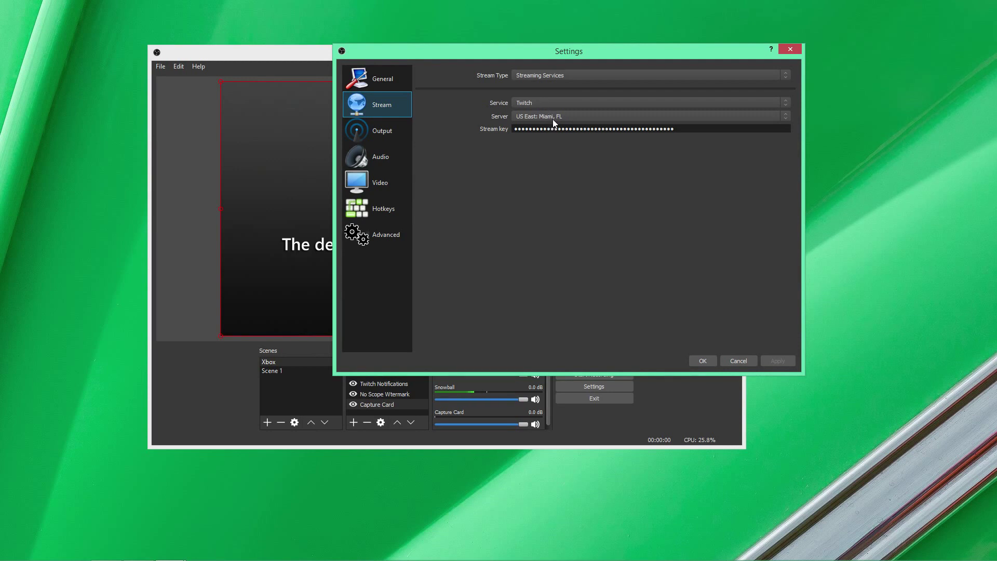
{"action": "left_click", "coordinate": [384, 133]}
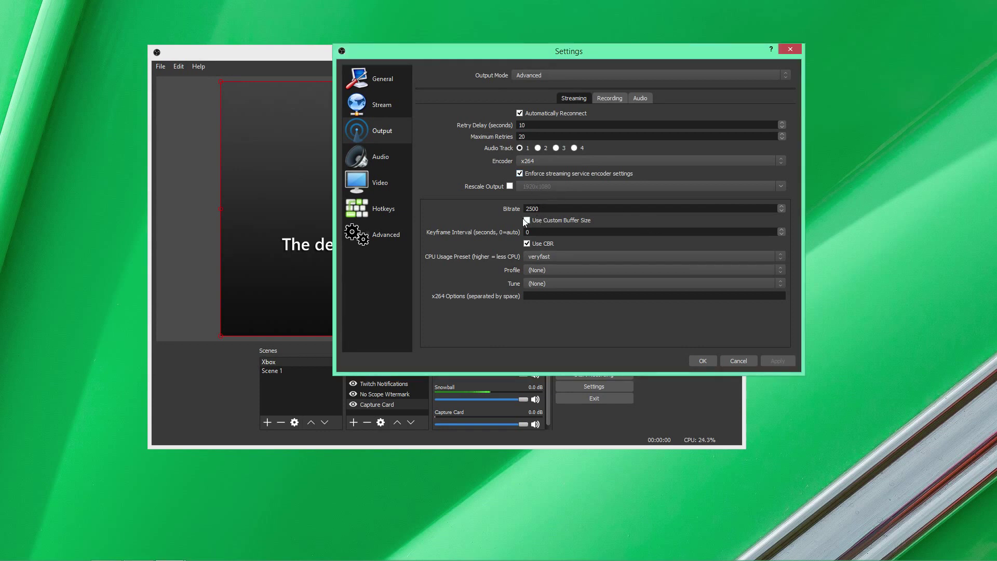
{"action": "left_click", "coordinate": [526, 220]}
{"action": "left_click", "coordinate": [526, 221]}
{"action": "left_click", "coordinate": [527, 221]}
{"action": "left_click", "coordinate": [527, 220]}
{"action": "left_click", "coordinate": [538, 257]}
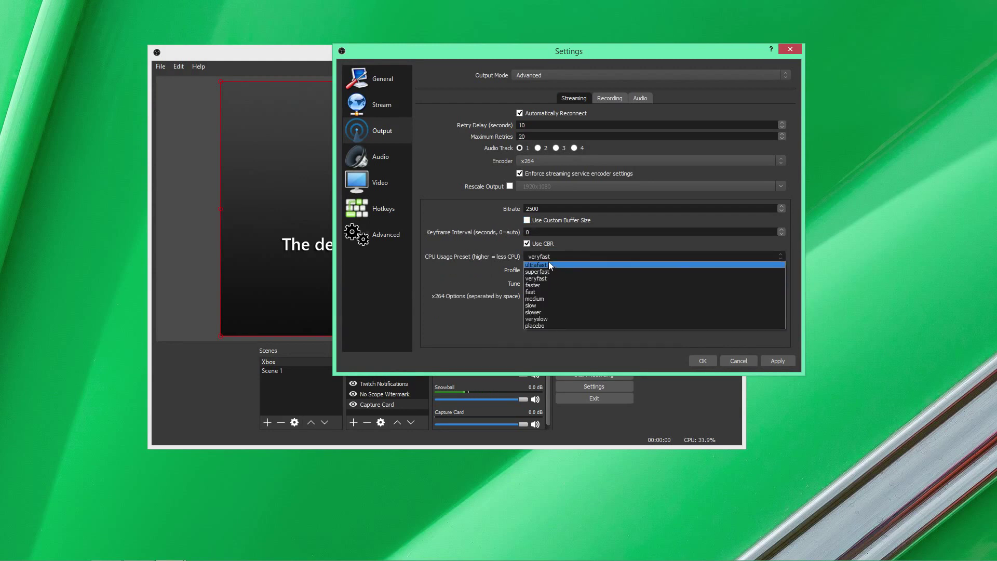
{"action": "left_click", "coordinate": [578, 244]}
{"action": "left_click", "coordinate": [576, 74]}
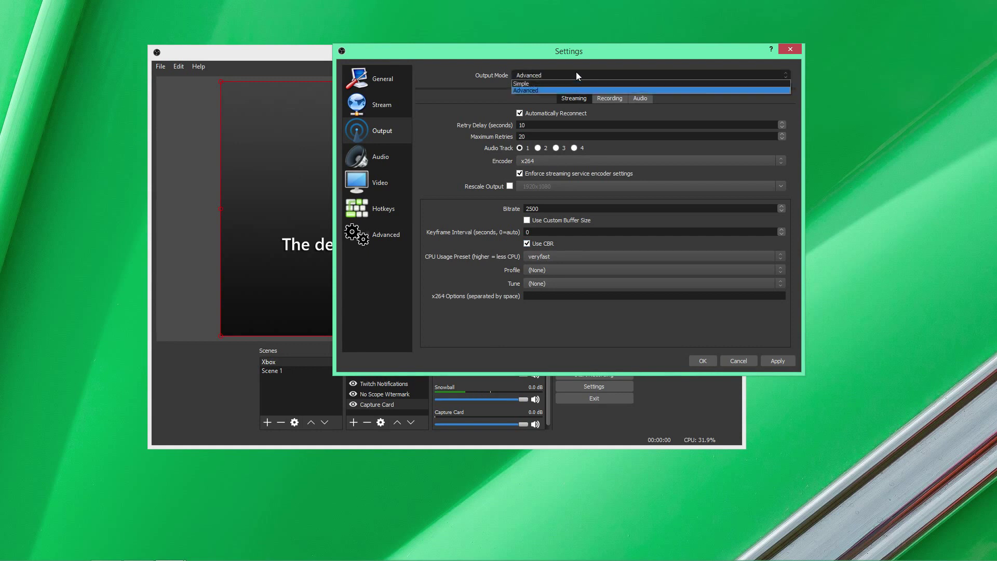
{"action": "left_click", "coordinate": [542, 83]}
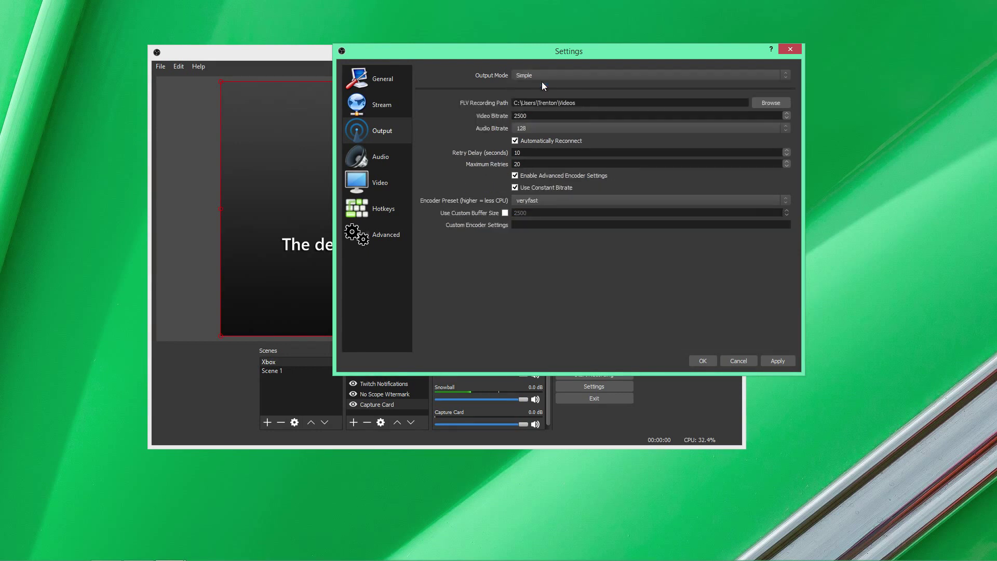
{"action": "left_click", "coordinate": [567, 75]}
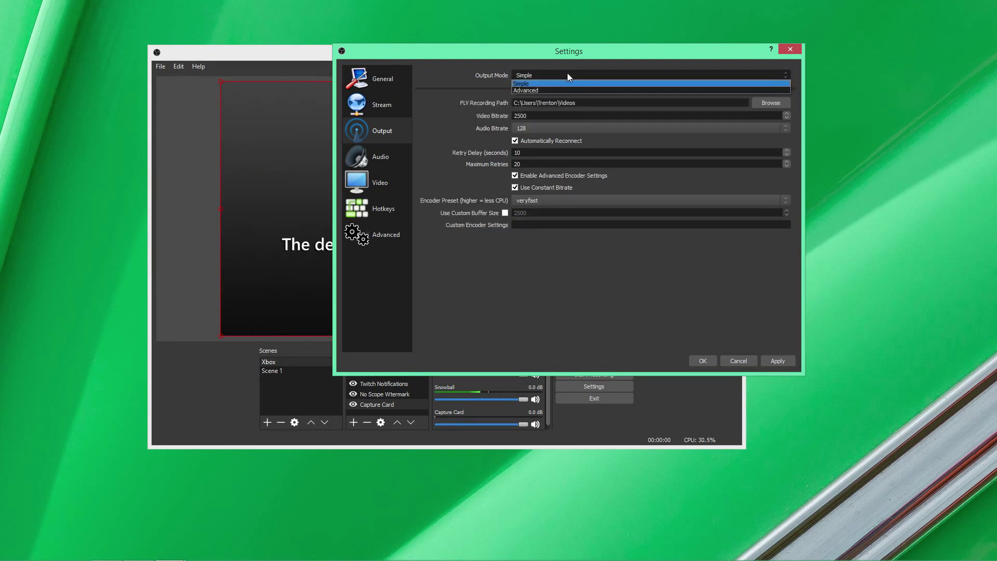
{"action": "left_click", "coordinate": [565, 90]}
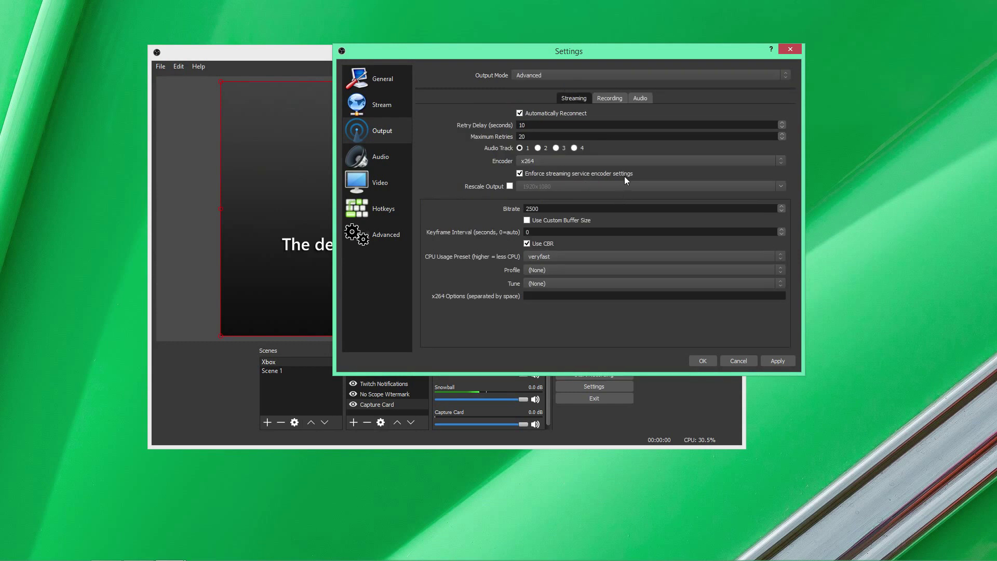
{"action": "left_click", "coordinate": [609, 95]}
{"action": "left_click", "coordinate": [635, 97]}
{"action": "left_click", "coordinate": [620, 98]}
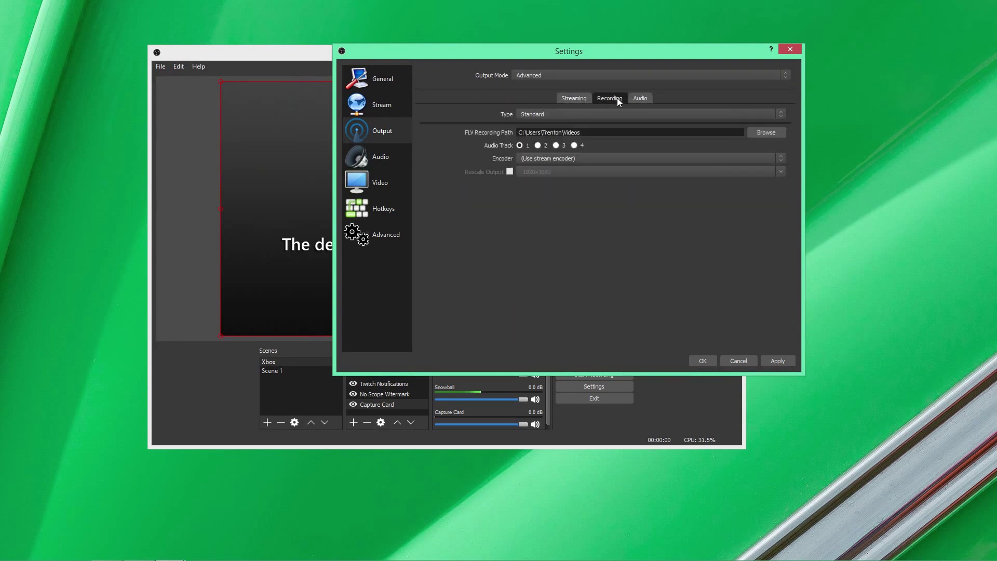
{"action": "left_click", "coordinate": [582, 100]}
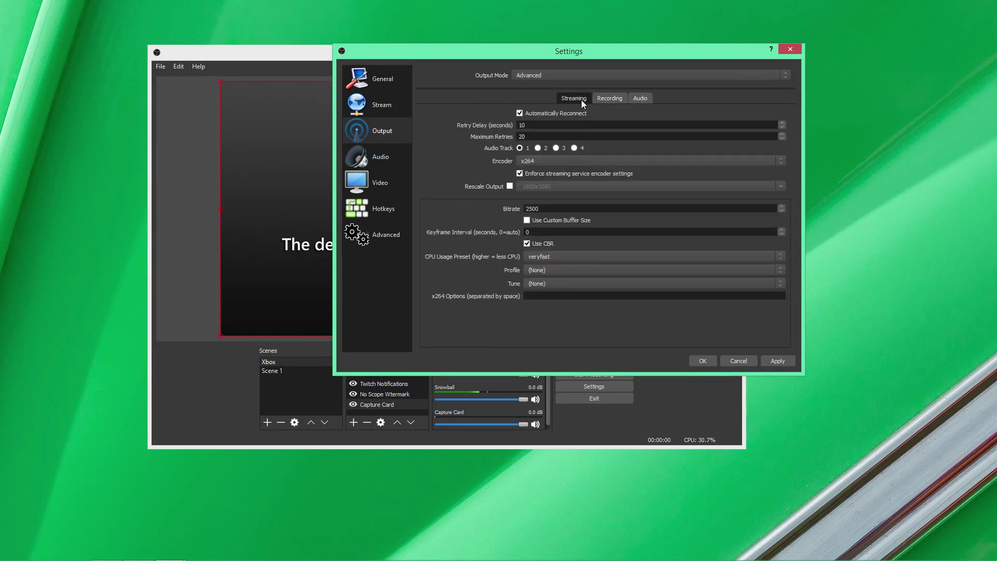
Browse the Audio, Video (Base Resolution), Hotkeys and Advanced pages, then cancel Settings unsaved
{"action": "left_click", "coordinate": [388, 151]}
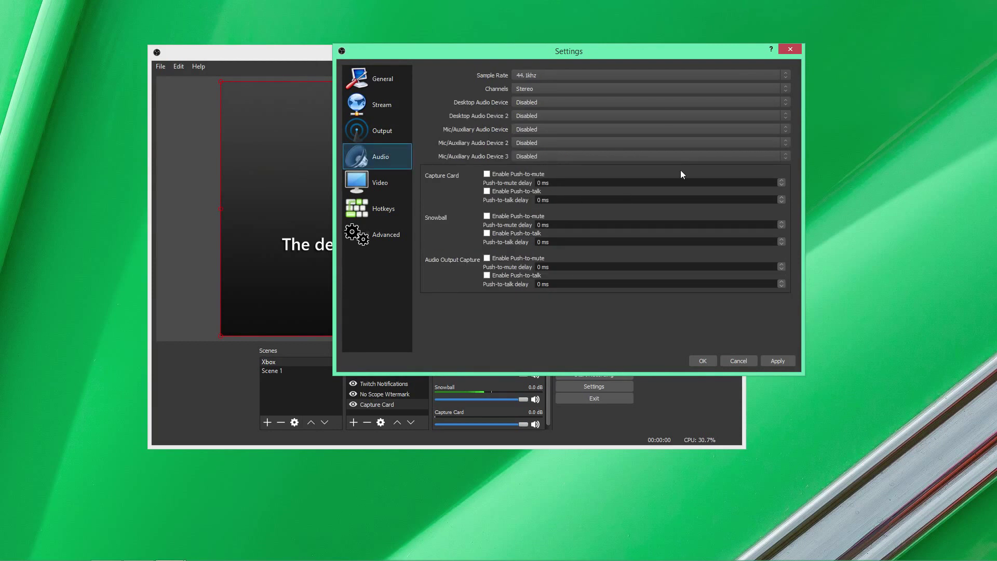
{"action": "left_click", "coordinate": [397, 181]}
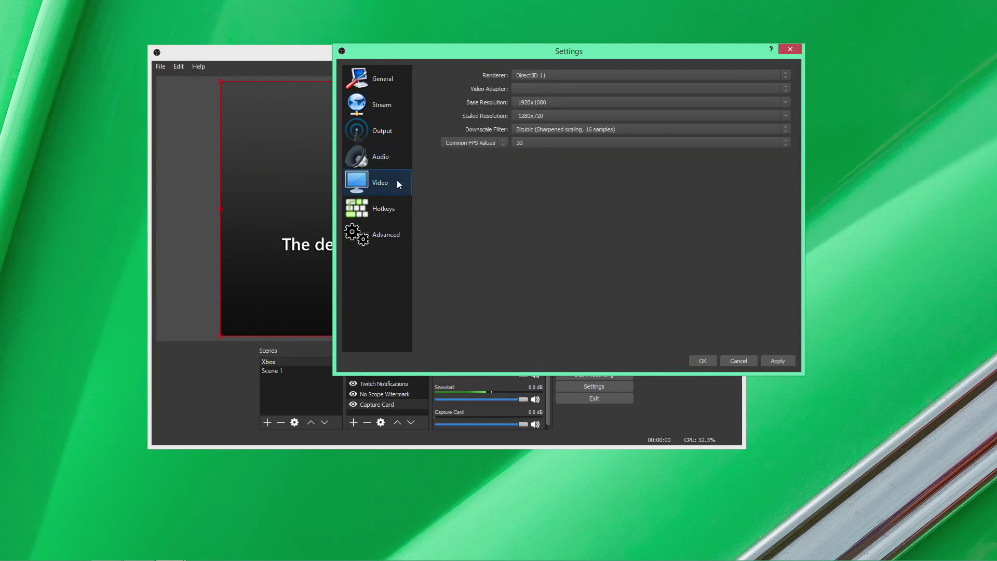
{"action": "left_click", "coordinate": [576, 103]}
{"action": "left_click", "coordinate": [386, 234]}
{"action": "left_click", "coordinate": [387, 212]}
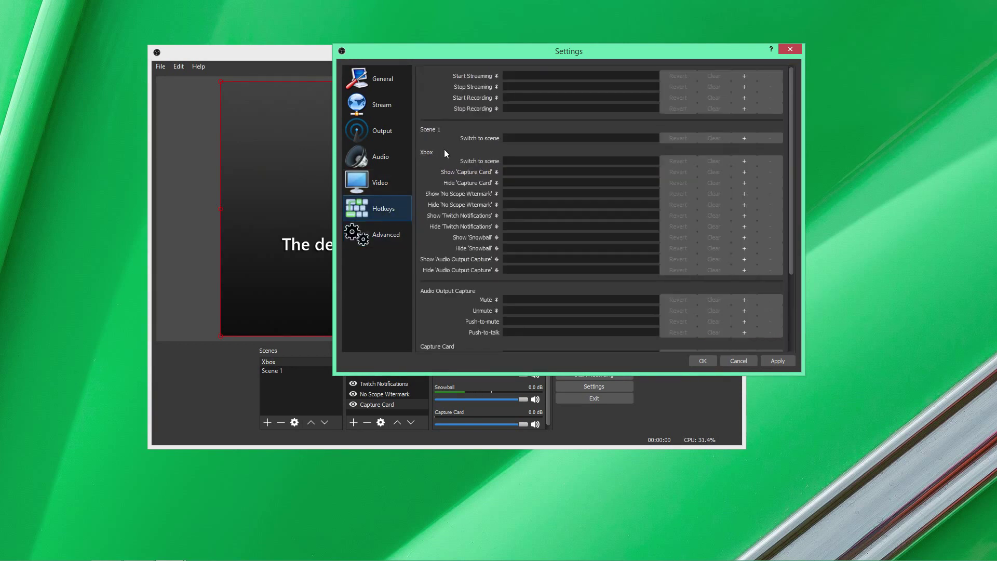
{"action": "left_click", "coordinate": [402, 233]}
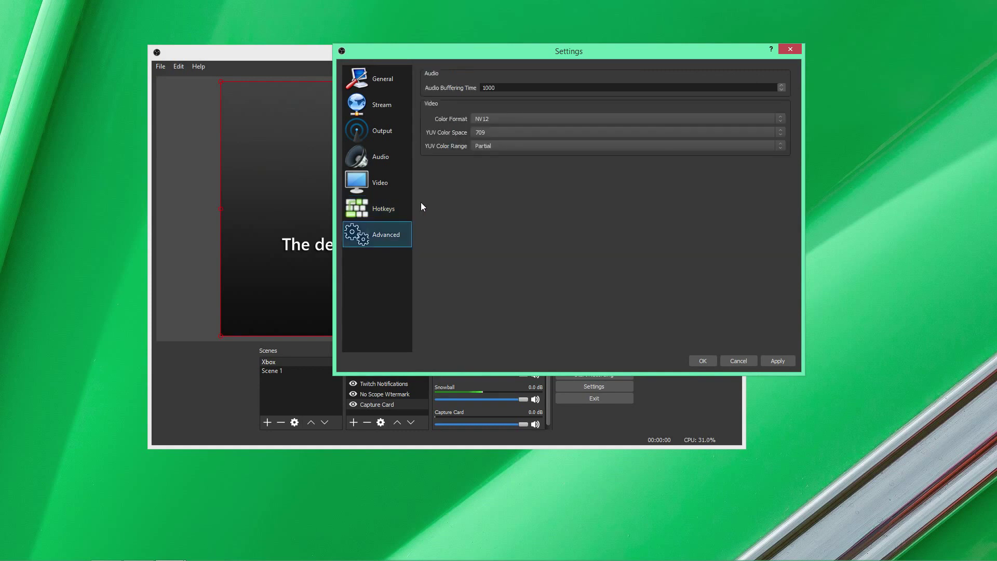
{"action": "left_click", "coordinate": [738, 361]}
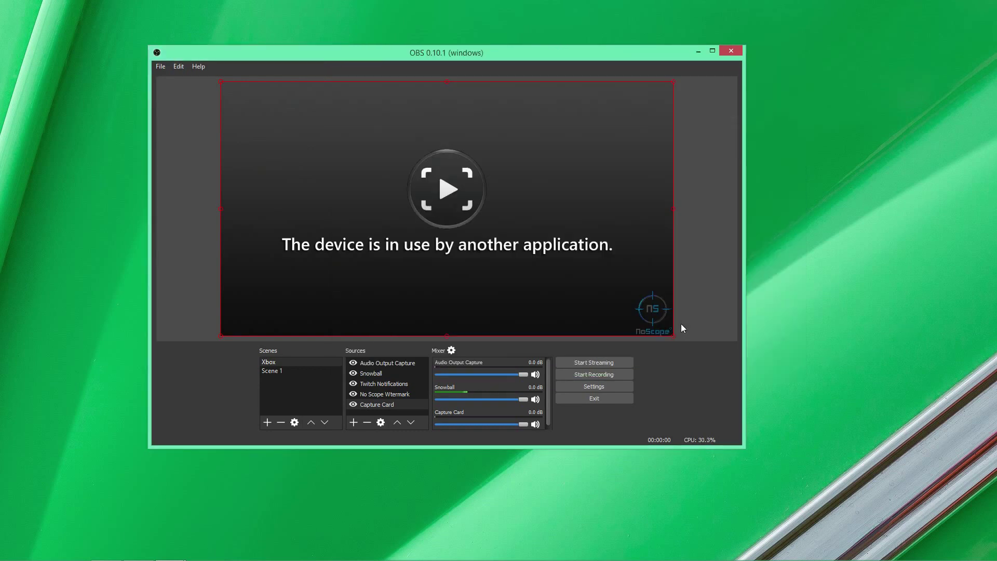
Select the empty Scene 1 and bring up the preview's context menu
{"action": "left_click", "coordinate": [318, 370]}
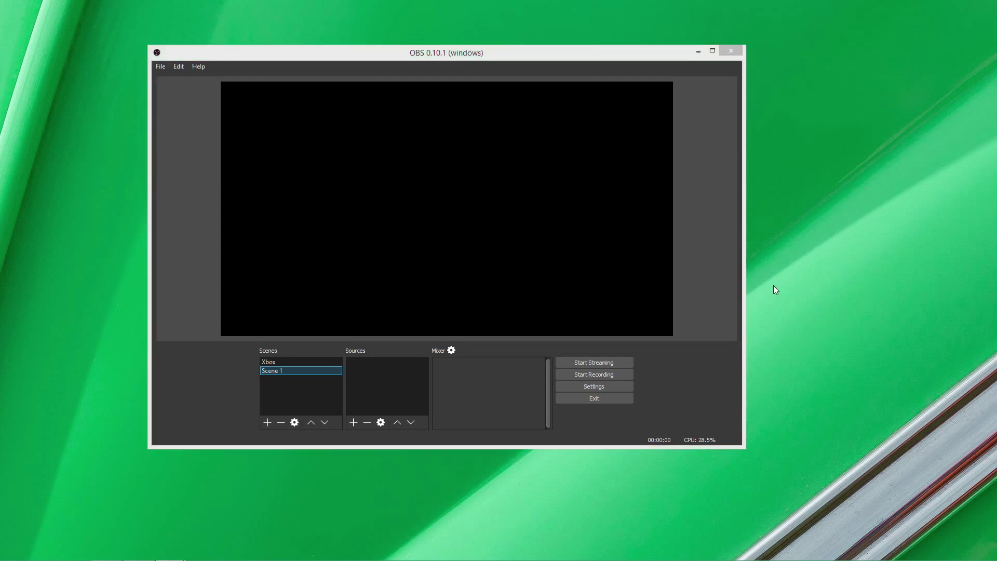
{"action": "right_click", "coordinate": [588, 198]}
Disable the preview, then check the Output CPU usage preset, leaving it at veryfast
{"action": "left_click", "coordinate": [618, 205]}
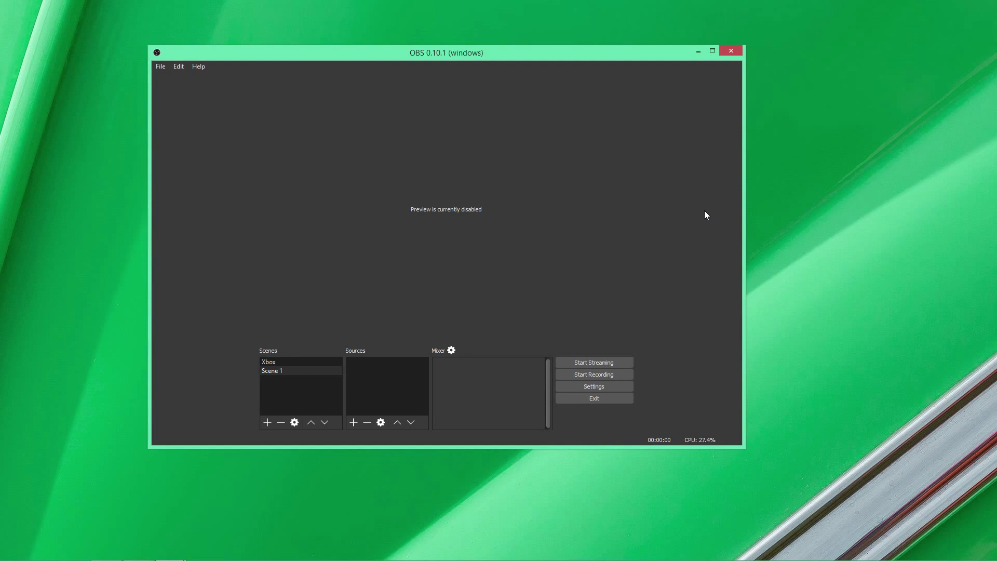
{"action": "left_click", "coordinate": [596, 388]}
{"action": "left_click", "coordinate": [263, 205]}
{"action": "left_click", "coordinate": [472, 326]}
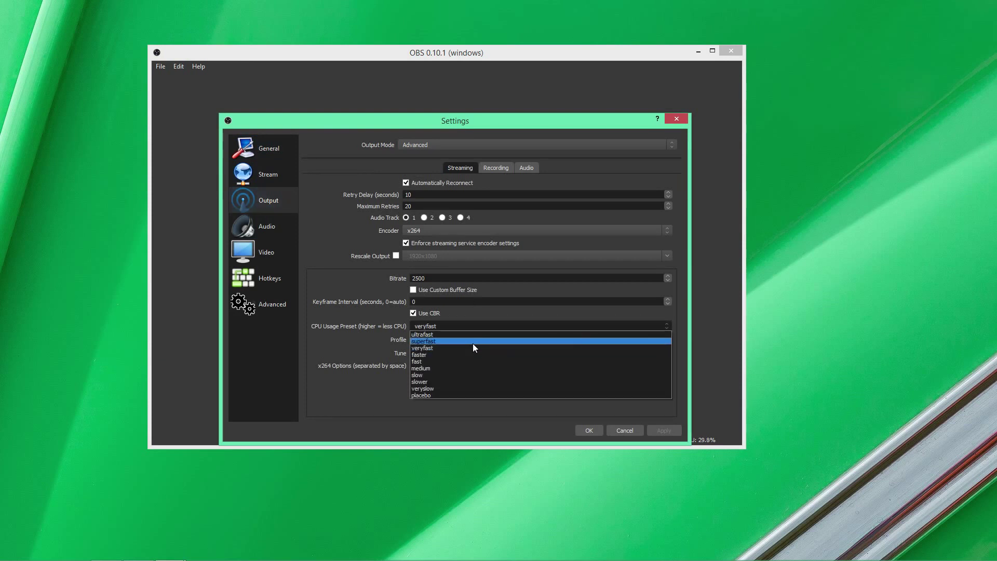
{"action": "left_click", "coordinate": [623, 430]}
{"action": "left_click", "coordinate": [622, 430]}
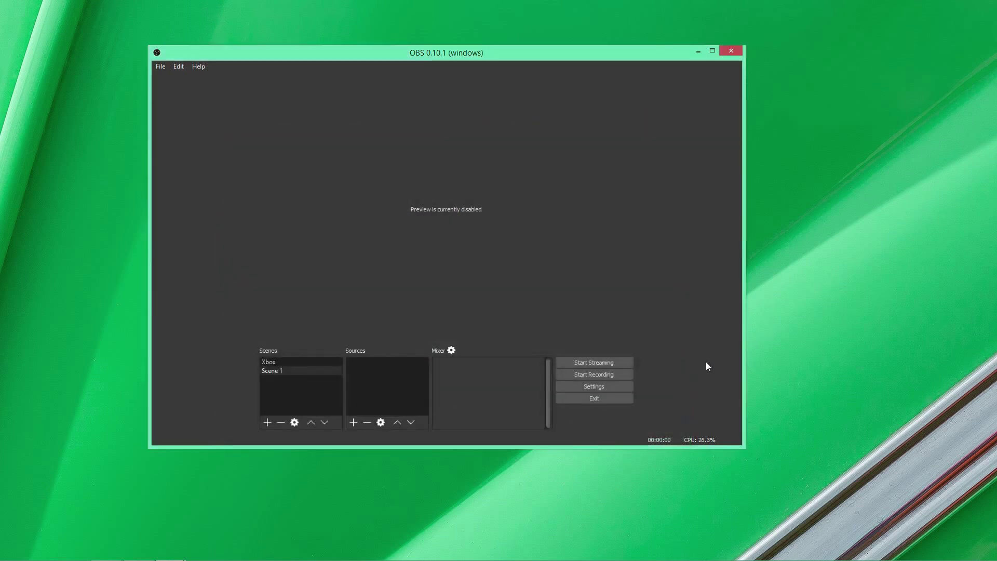